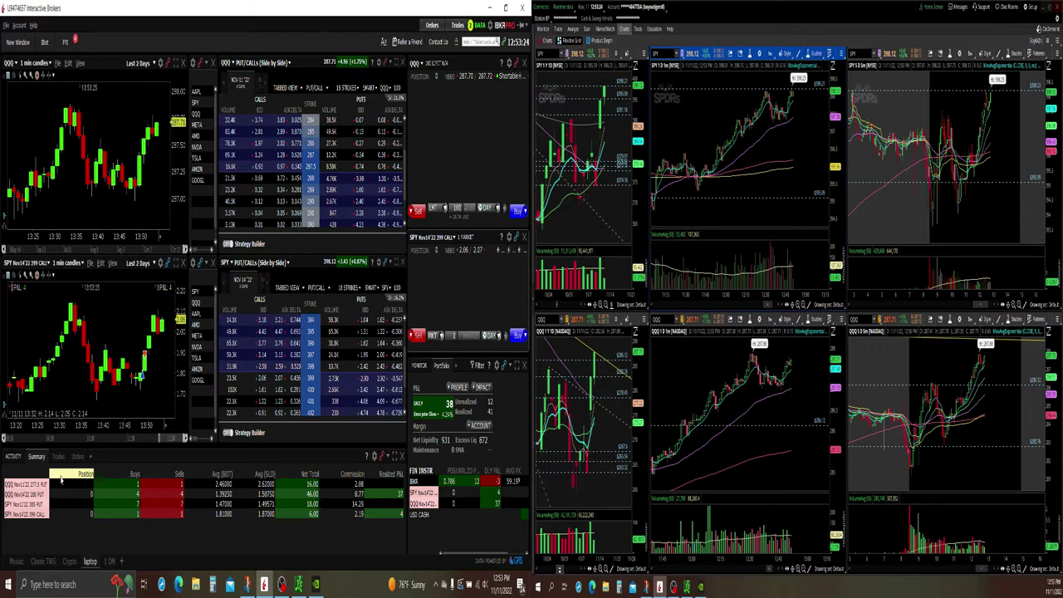
Step: Stage a buy order for one SPY Nov 14 399 call and reveal the stop loss/profit taker options
left_click(77, 456)
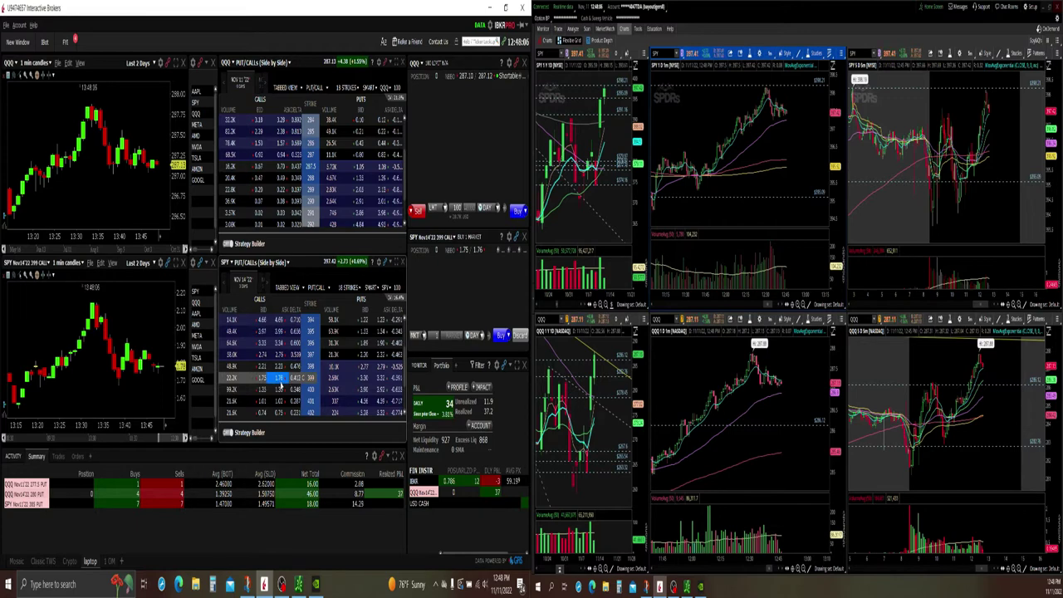
left_click(280, 384)
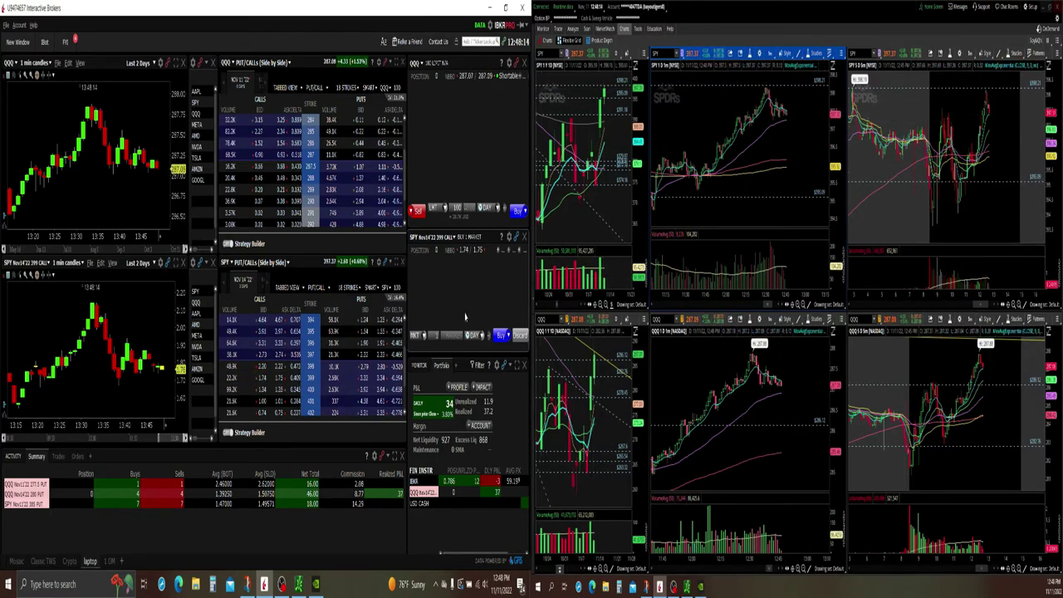
left_click(488, 336)
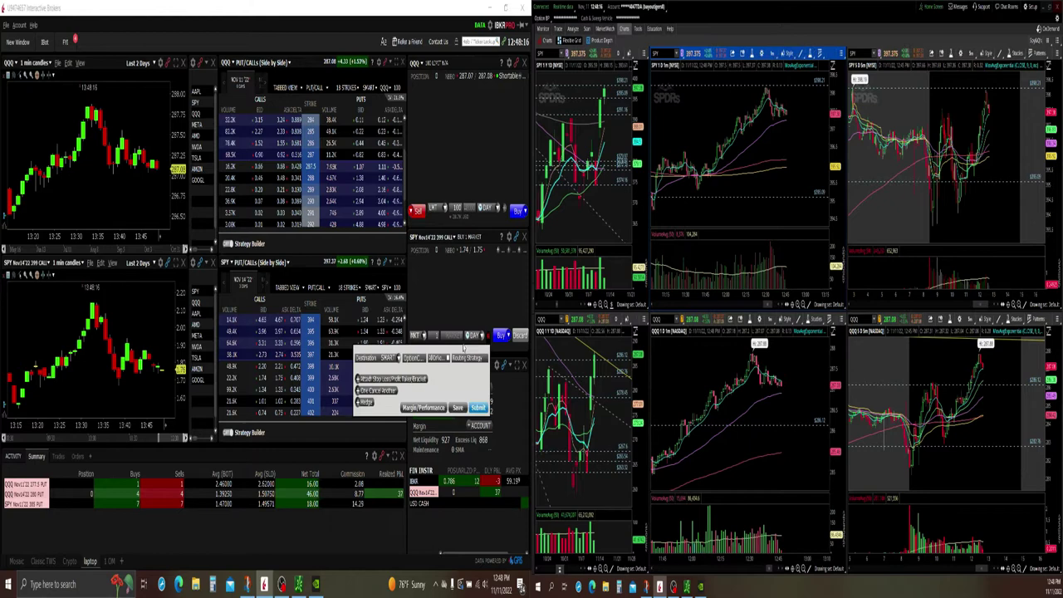
left_click(390, 378)
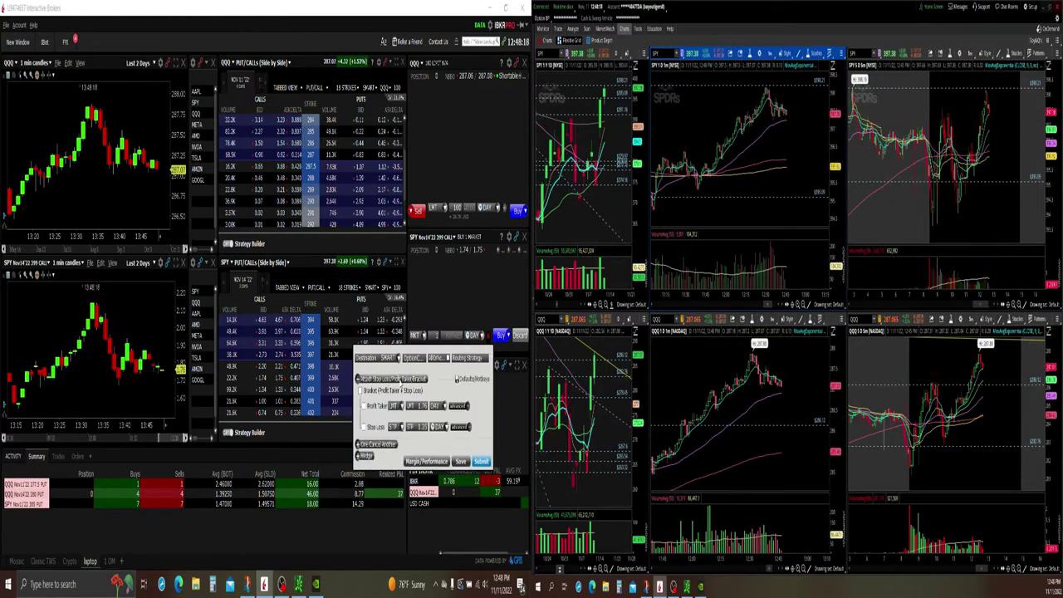
Step: Attach a stop loss to the call order at a price near 1.50
left_click(363, 427)
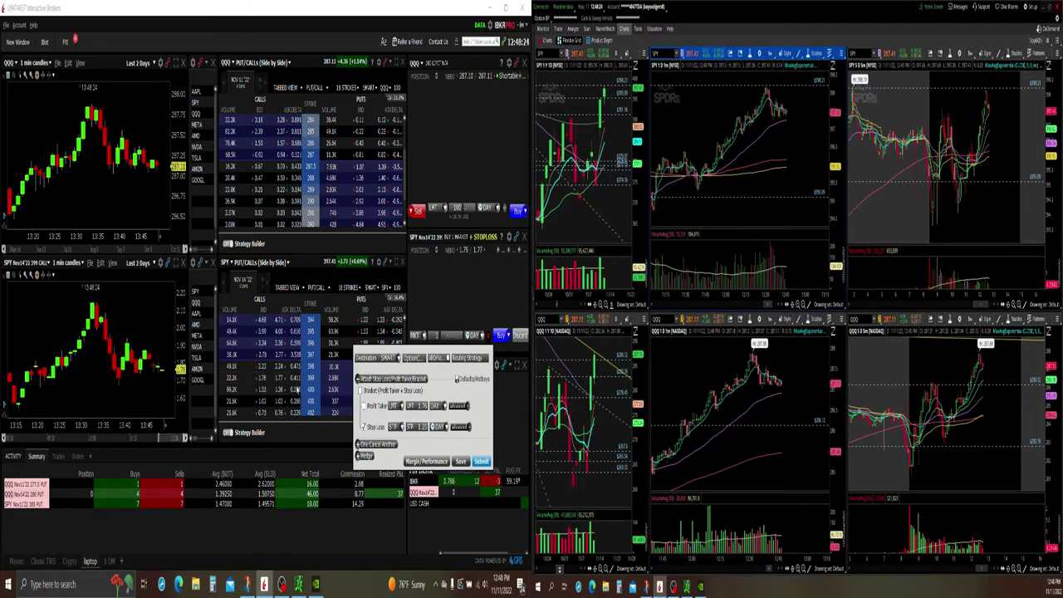
left_click(437, 428)
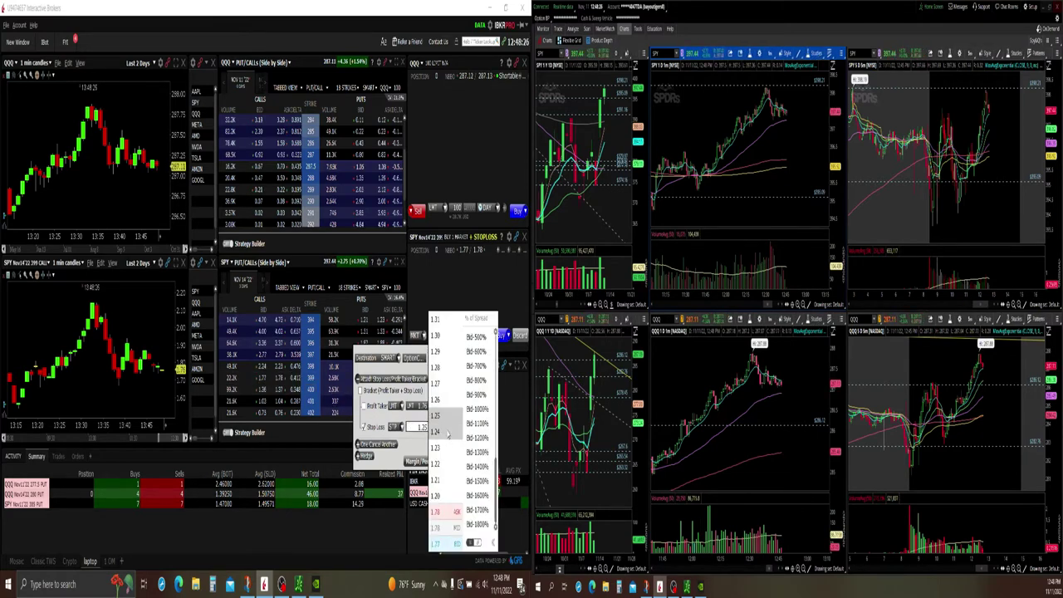
scroll(449, 390, "up", 4)
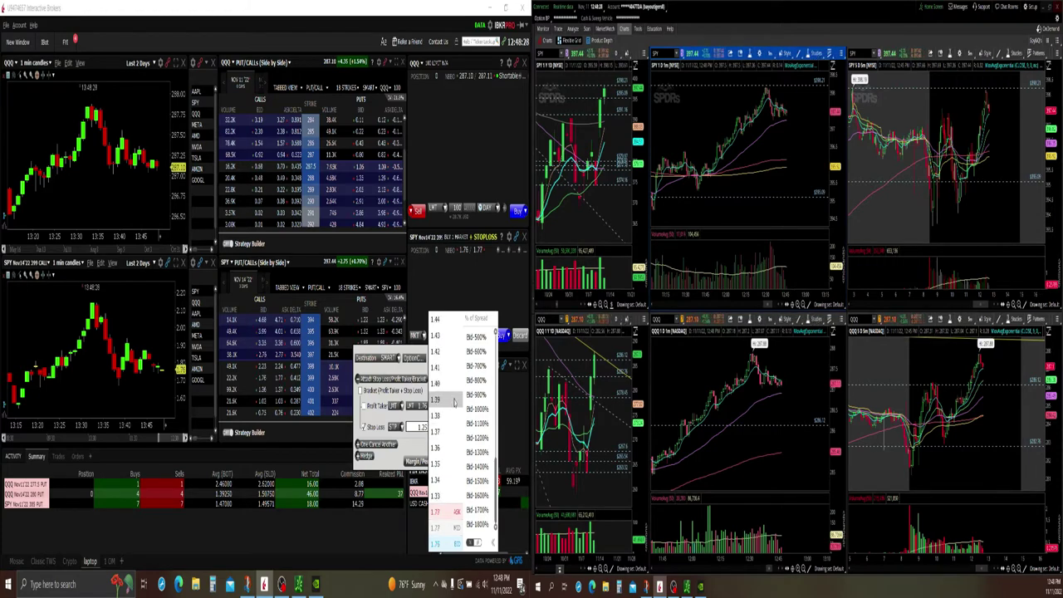
scroll(454, 402, "up", 3)
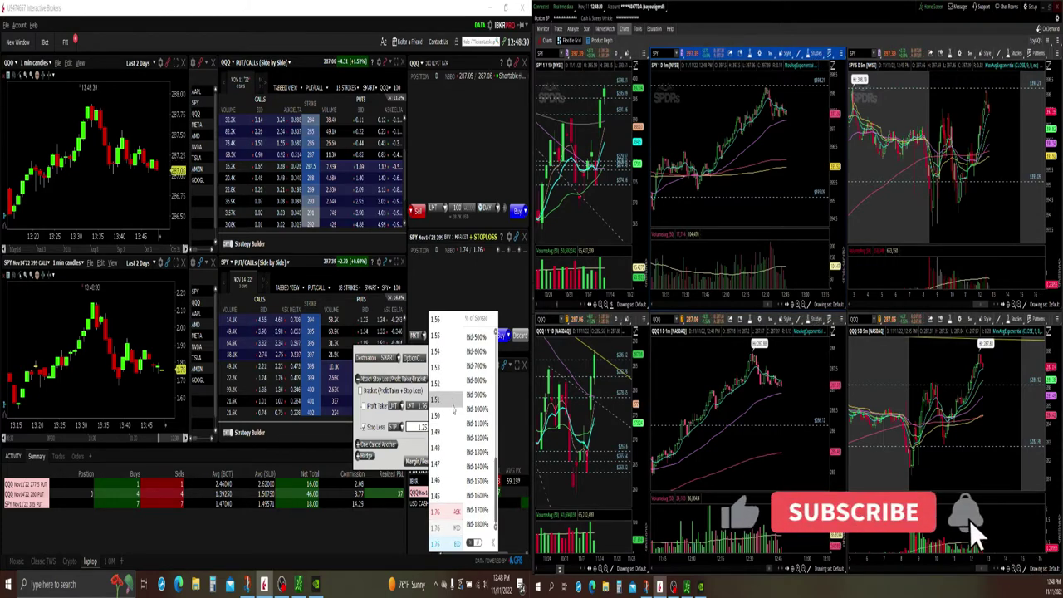
left_click(452, 409)
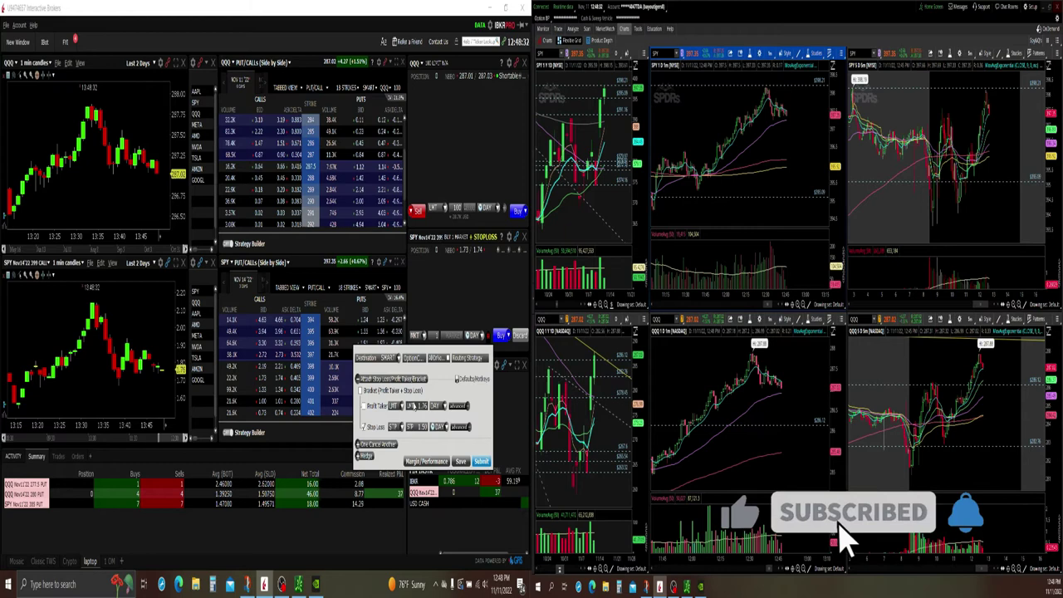
Step: Attach a profit taker at 2.00, making it a bracket order
left_click(364, 406)
left_click(419, 405)
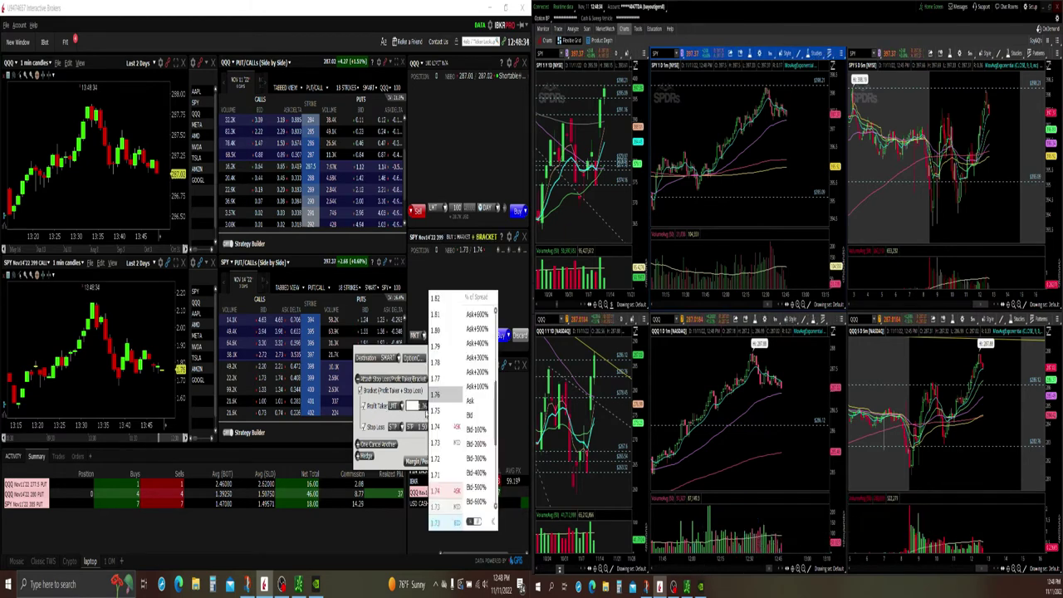
scroll(452, 409, "up", 3)
scroll(452, 410, "up", 2)
left_click(448, 330)
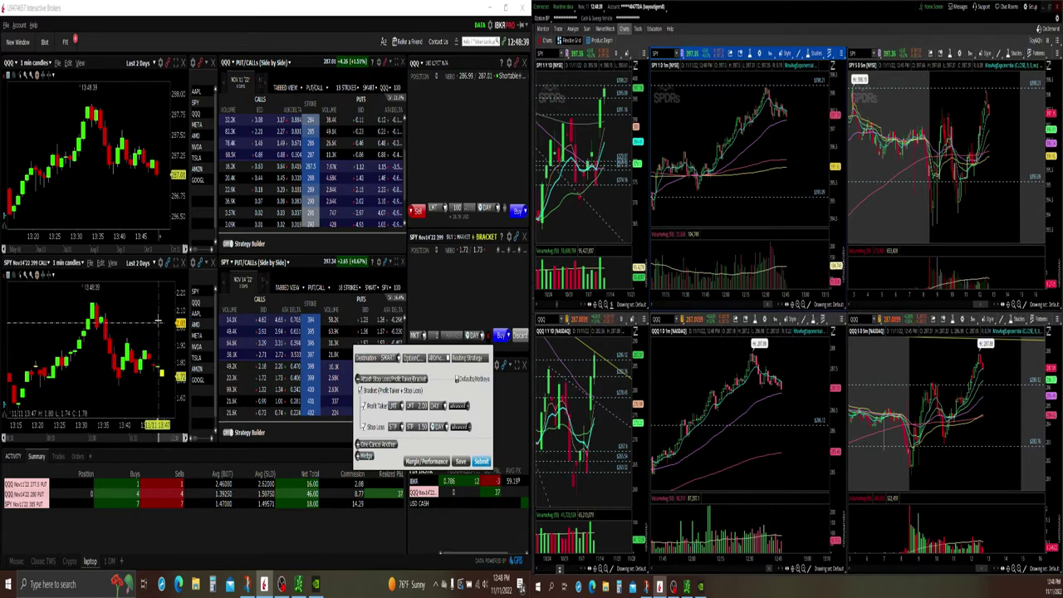
left_click(416, 405)
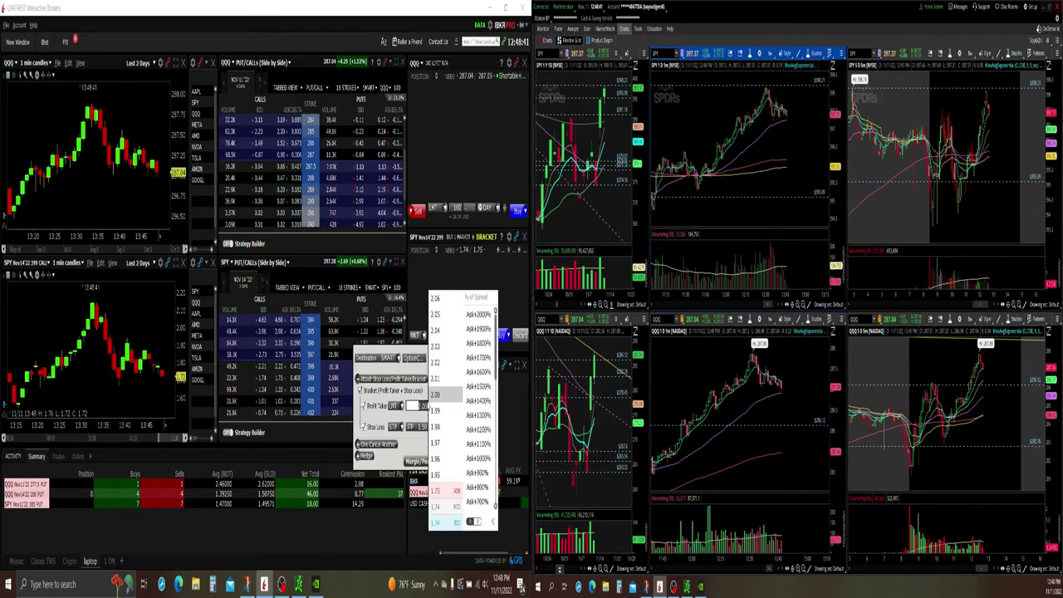
Step: Raise the profit taker to 2.10 and submit the bracketed SPY 399 call buy
scroll(449, 388, "up", 3)
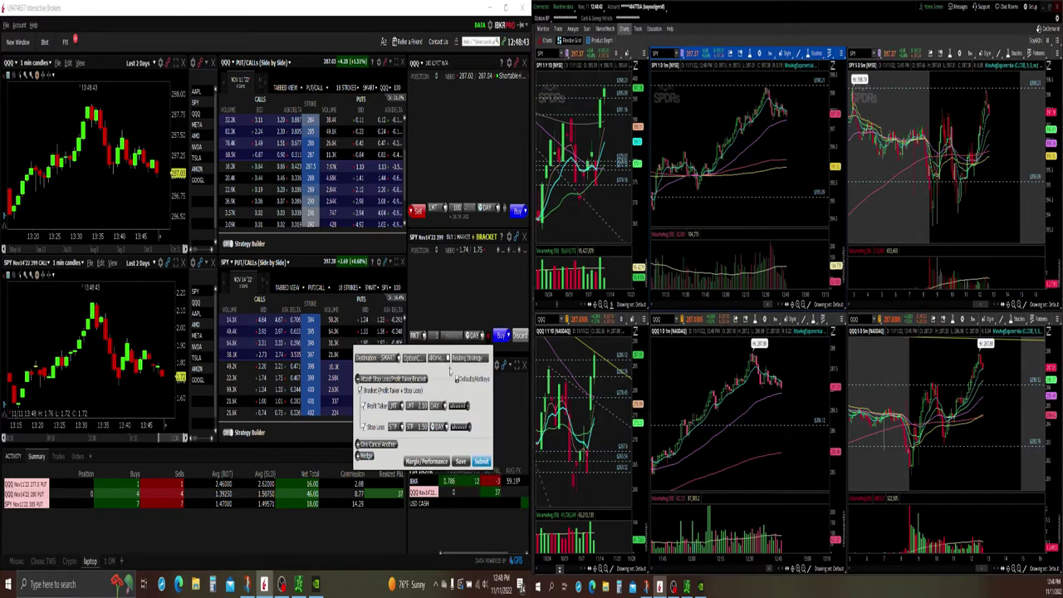
left_click(449, 385)
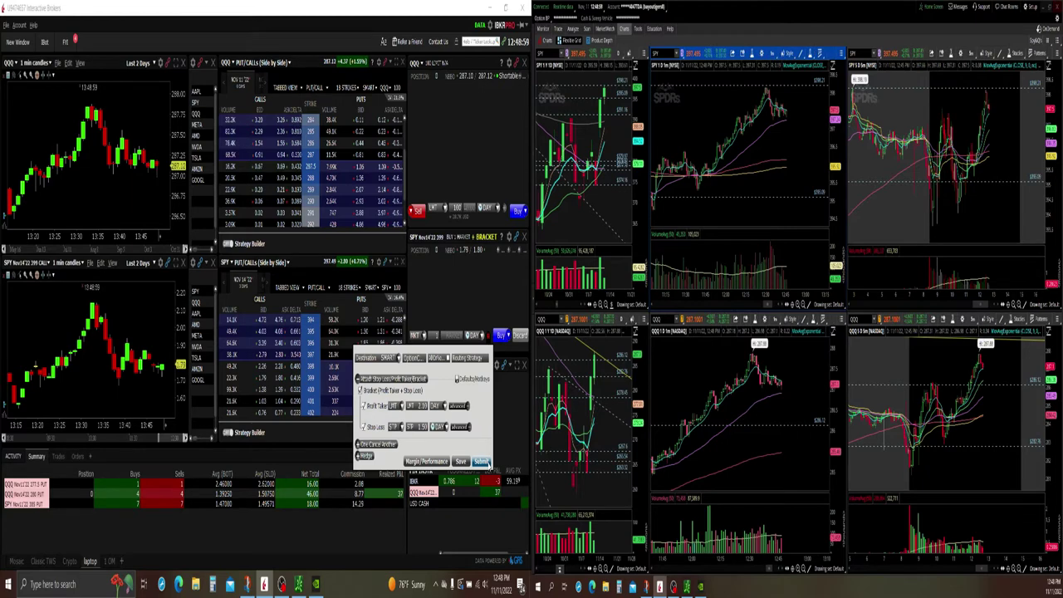
left_click(483, 461)
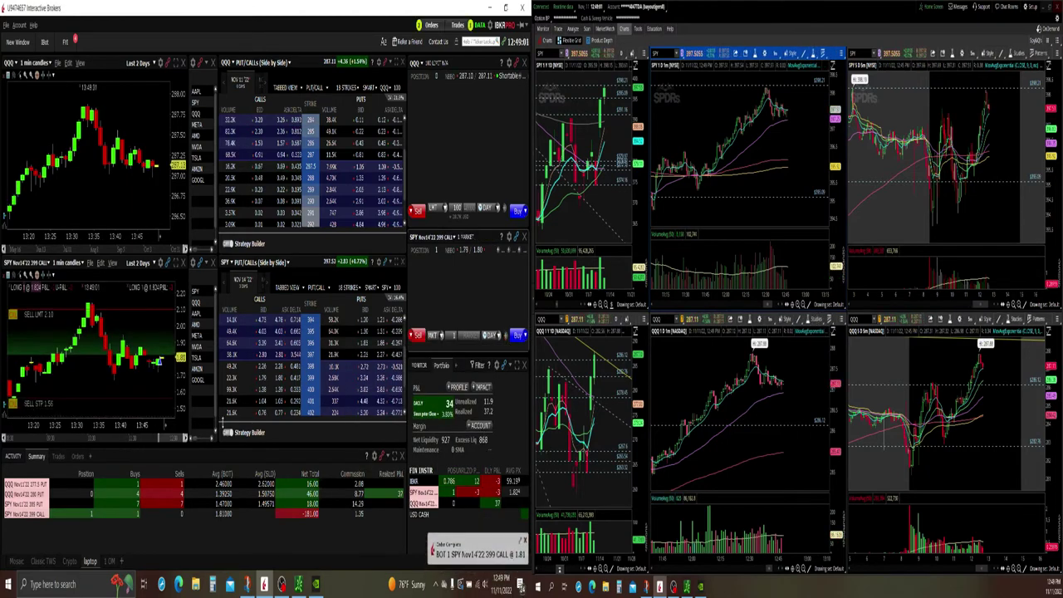
mouse_move(155, 395)
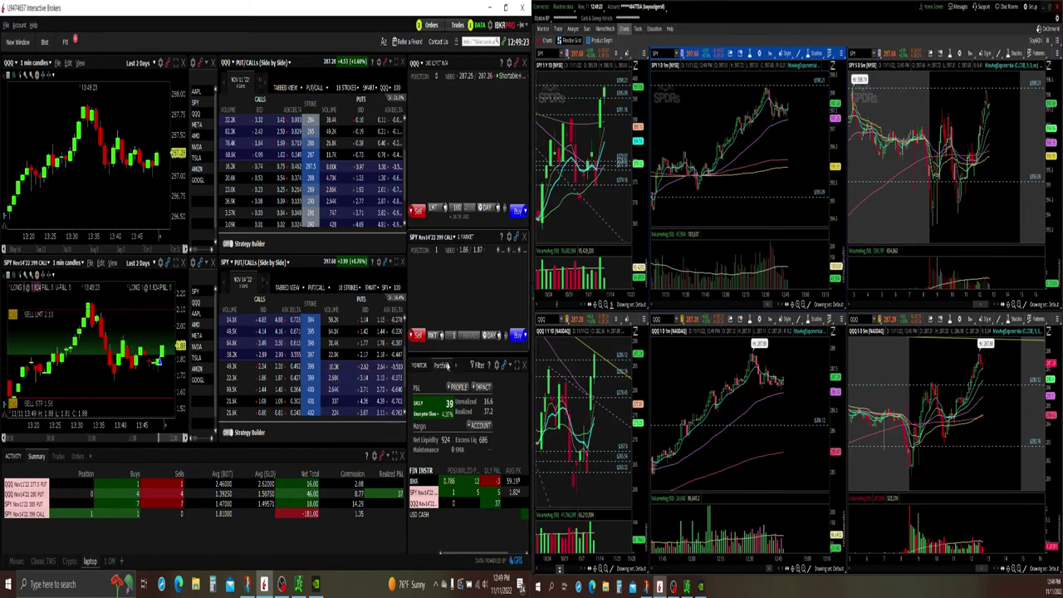
Step: Sell the SPY 399 call at market, past the short-call warning and quote popup
left_click(418, 336)
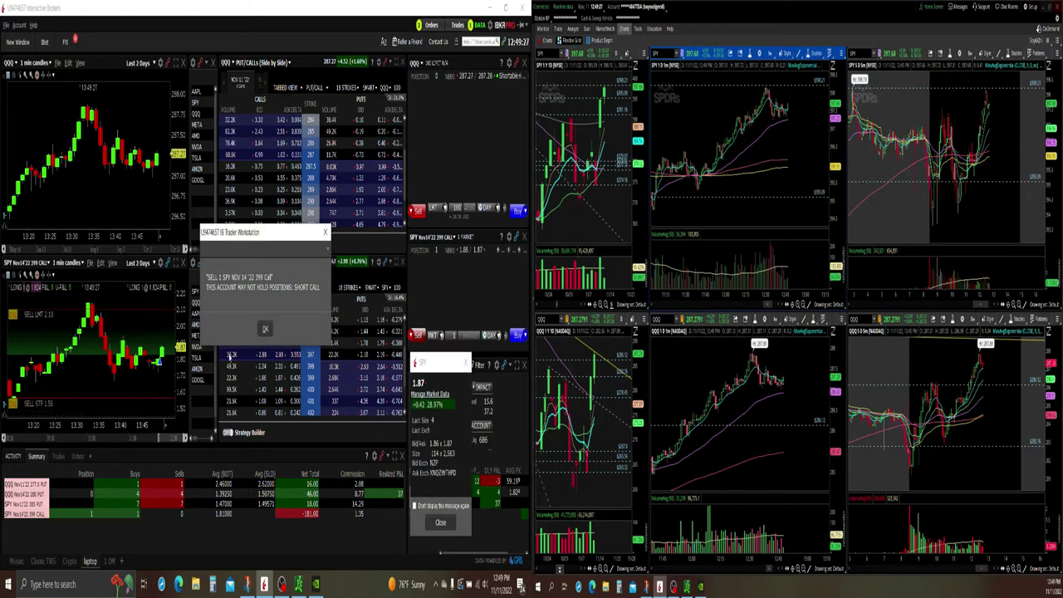
left_click(264, 329)
left_click(440, 523)
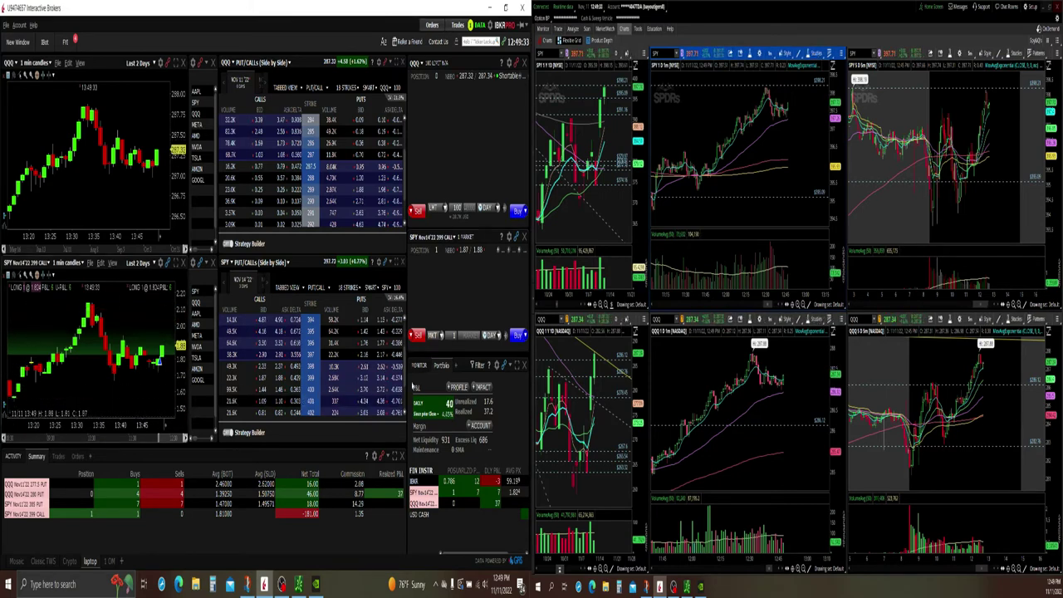
left_click(417, 335)
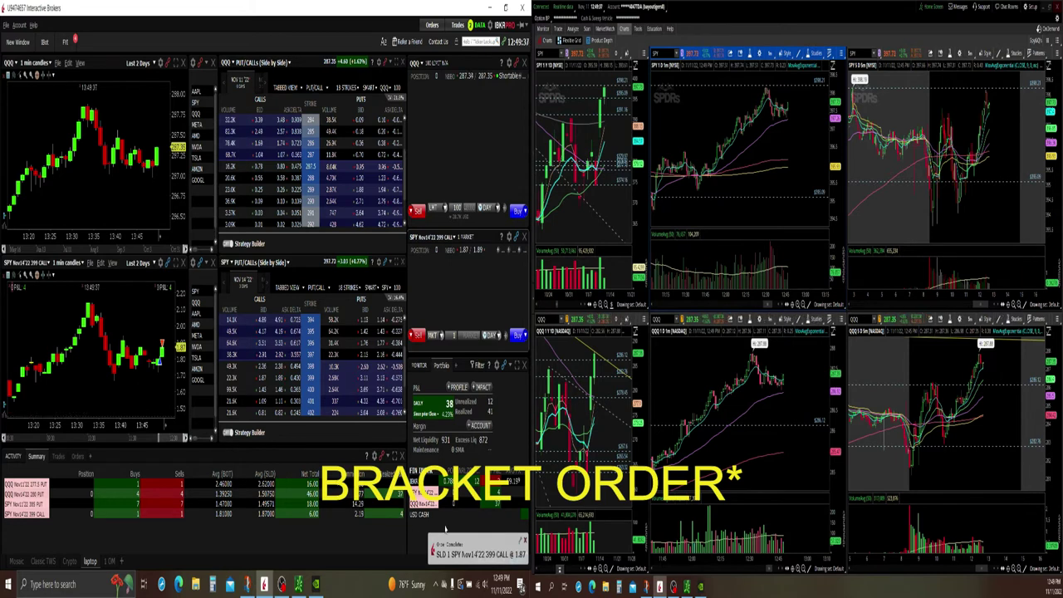
Step: Dismiss the order-fill notification for the sold SPY call
left_click(524, 541)
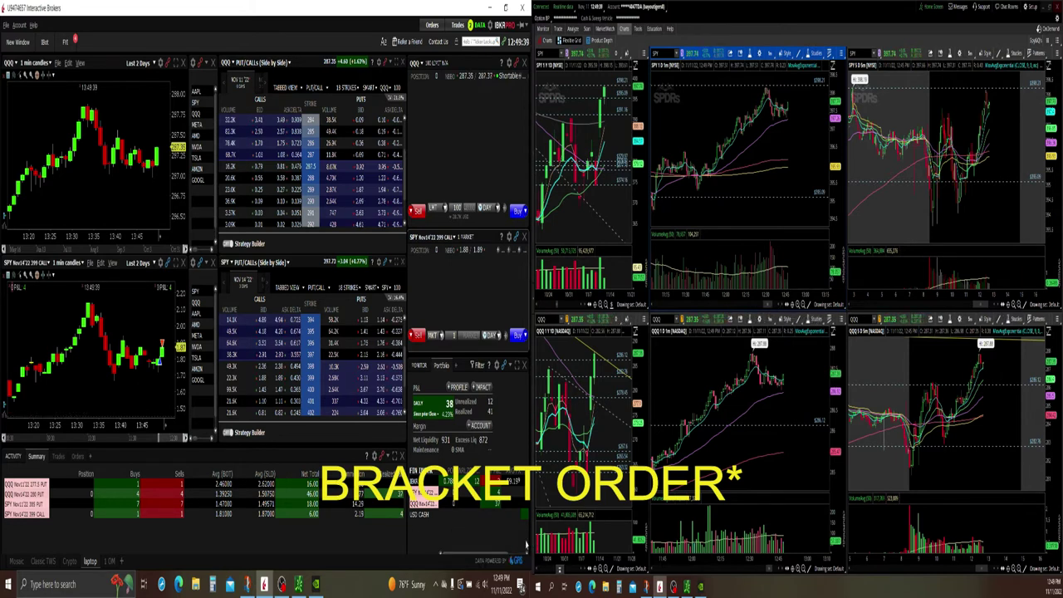